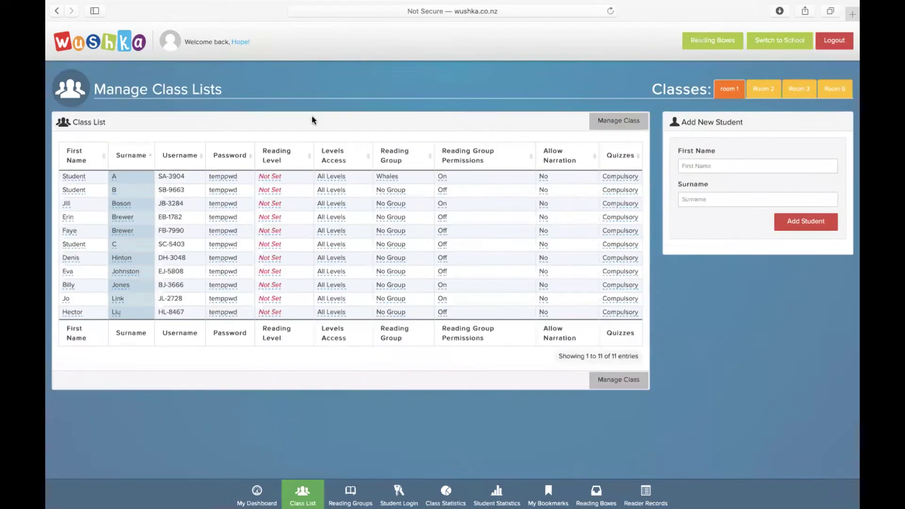
{"action": "left_click", "coordinate": [231, 176]}
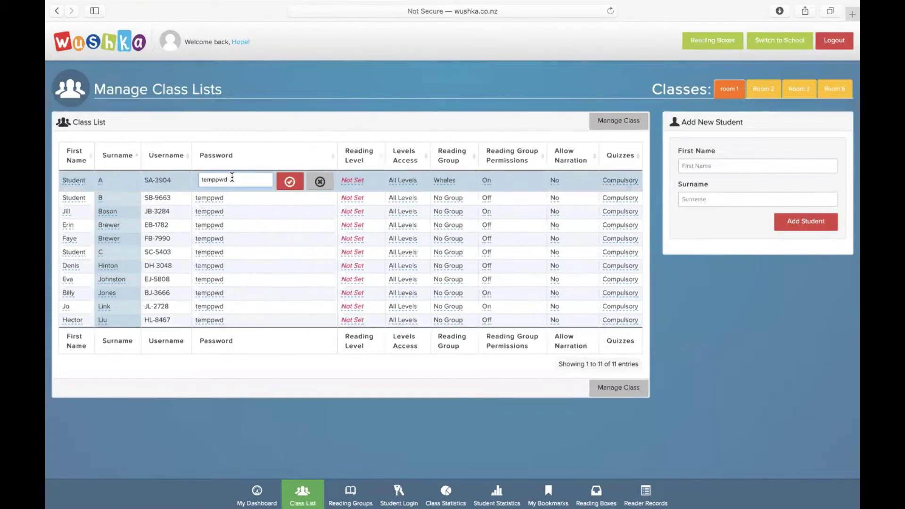
{"action": "key", "text": "BackSpace"}
{"action": "key", "text": "BackSpace"}
{"action": "key", "text": "BackSpace"}
{"action": "key", "text": "BackSpace"}
{"action": "key", "text": "BackSpace"}
{"action": "key", "text": "BackSpace"}
{"action": "key", "text": "BackSpace"}
{"action": "type", "text": "Wushka"}
{"action": "left_click", "coordinate": [289, 182]}
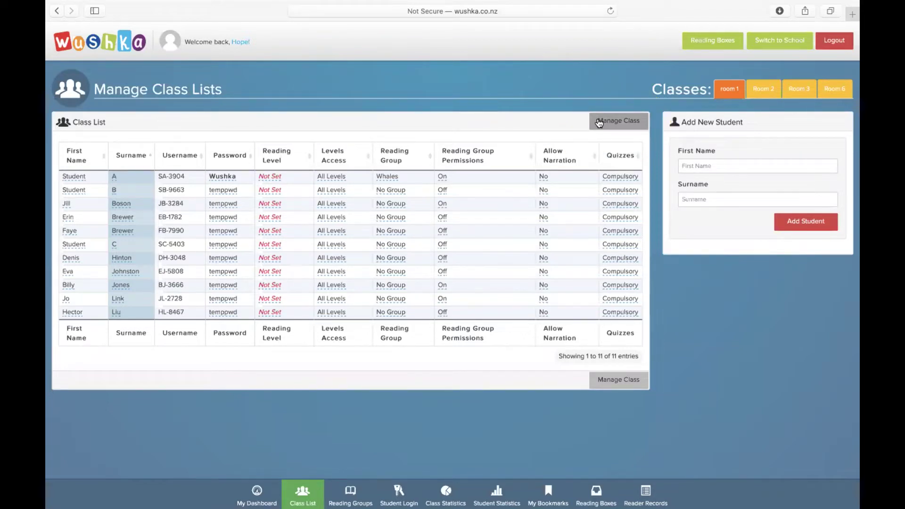
{"action": "left_click", "coordinate": [599, 121]}
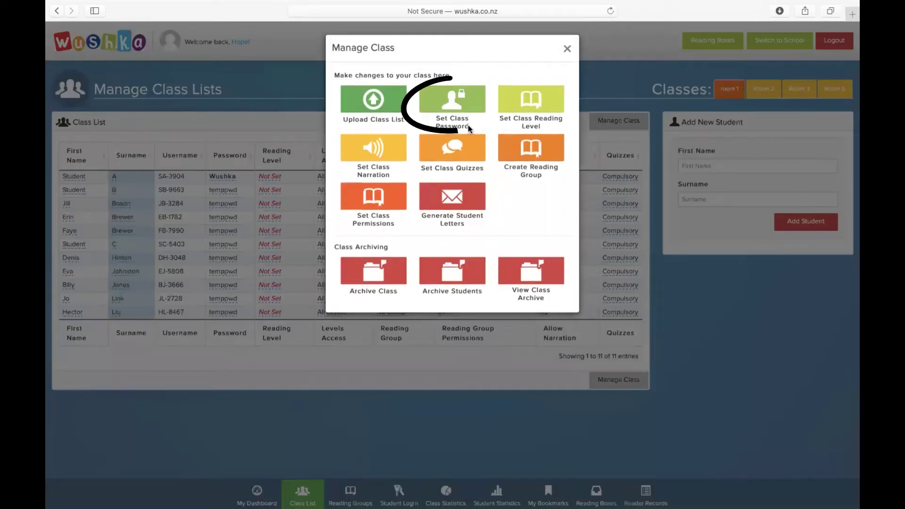
{"action": "left_click", "coordinate": [456, 110]}
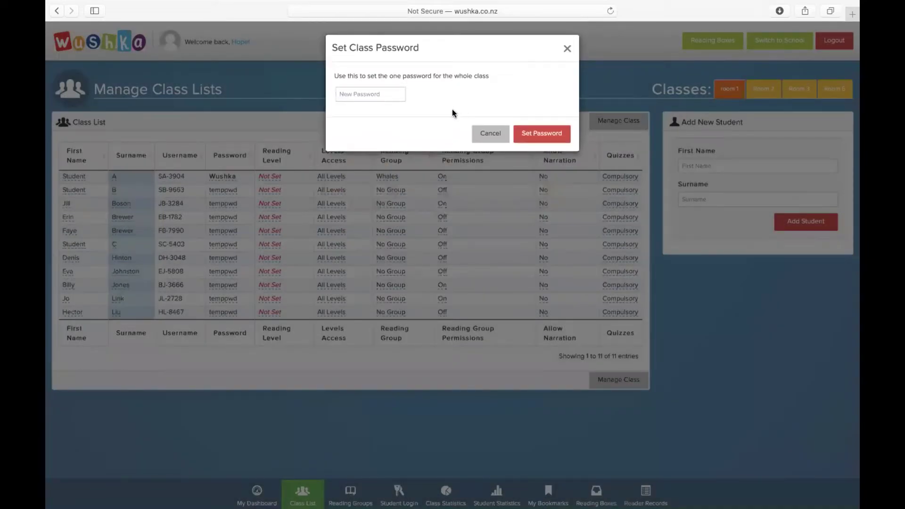
{"action": "left_click", "coordinate": [388, 96]}
{"action": "type", "text": "Wushka"}
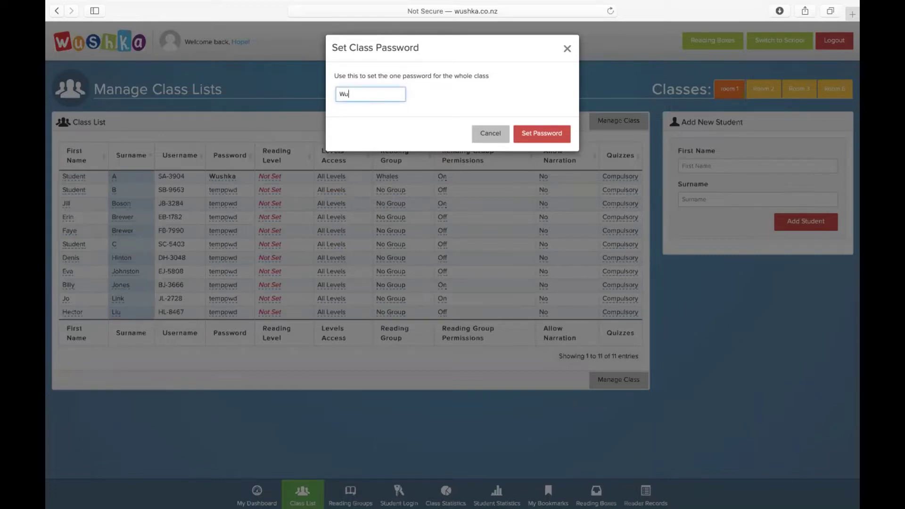
{"action": "left_click", "coordinate": [542, 137]}
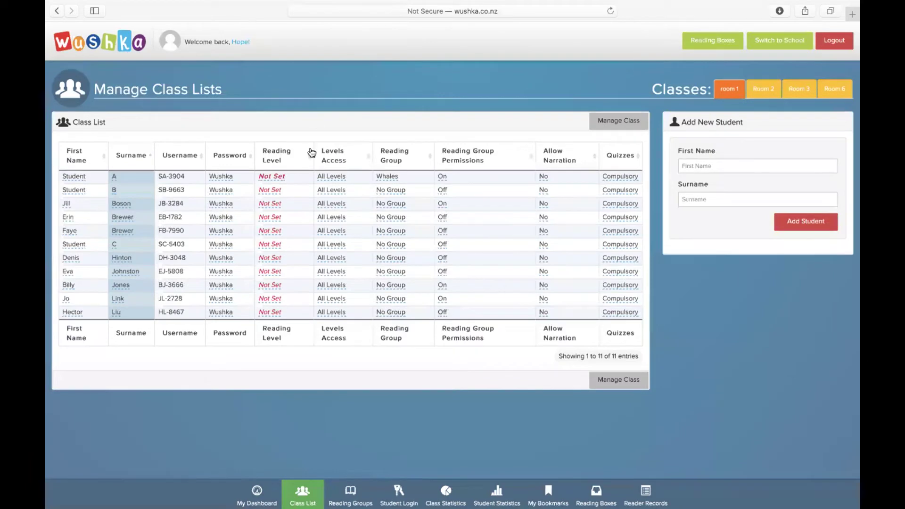
- Set Student A's reading level to Yellow (Levels 6-8) and save it
{"action": "left_click", "coordinate": [279, 177]}
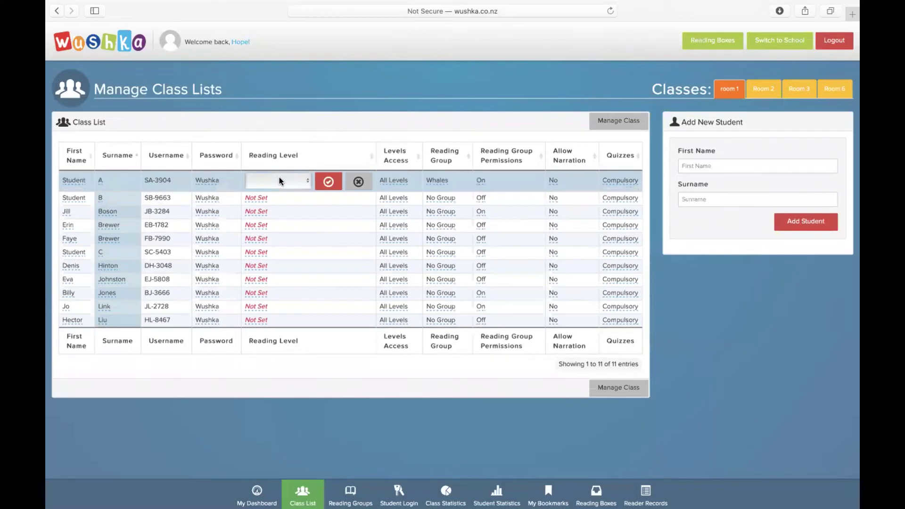
{"action": "left_click", "coordinate": [307, 181]}
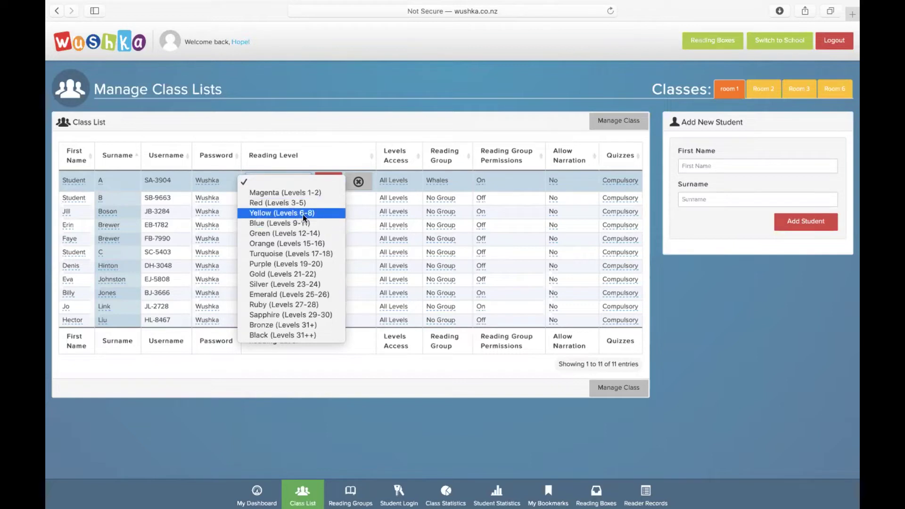
{"action": "left_click", "coordinate": [308, 214]}
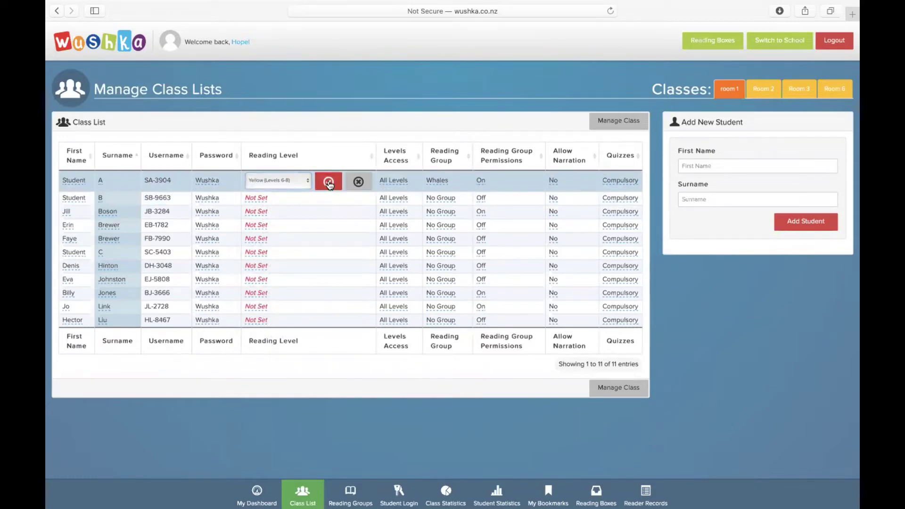
{"action": "left_click", "coordinate": [328, 183]}
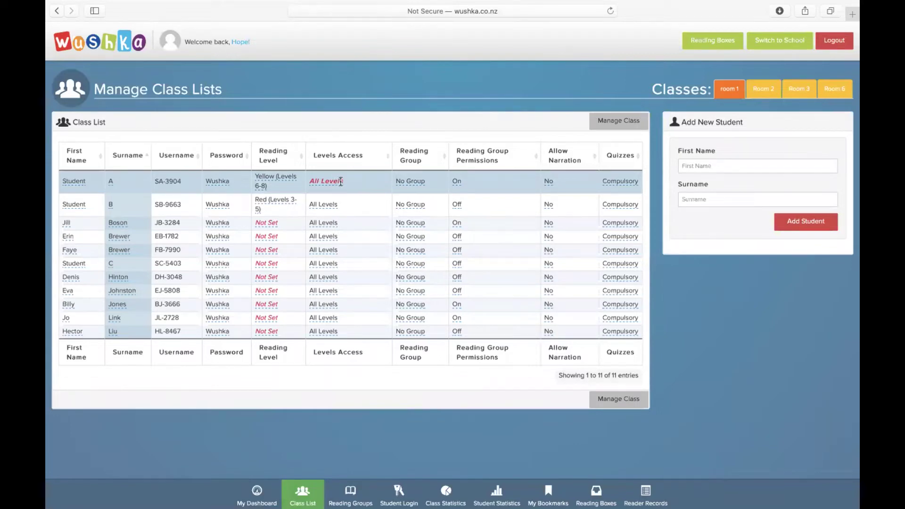
- Change Student A's levels access to Reading Level + One Level Below
{"action": "left_click", "coordinate": [340, 181]}
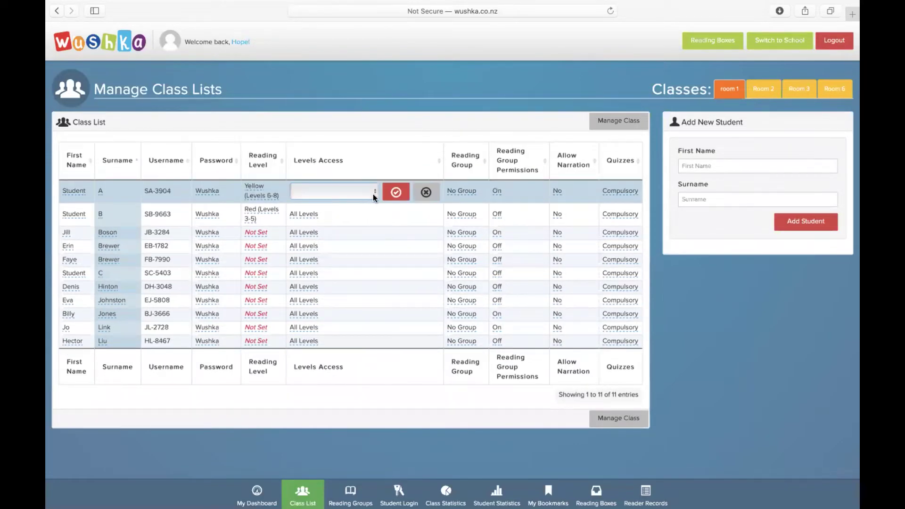
{"action": "left_click", "coordinate": [374, 191]}
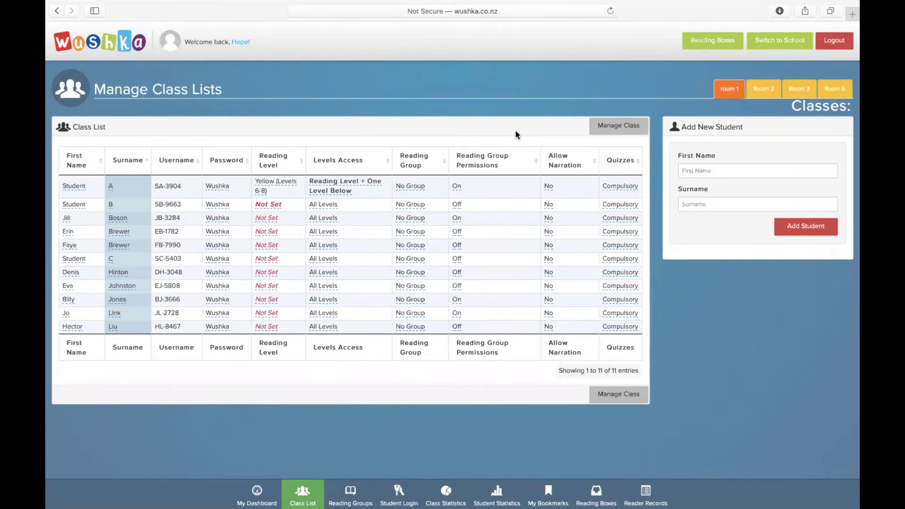
- Start a new reading group from Manage Class and name it Project Space
{"action": "left_click", "coordinate": [618, 130]}
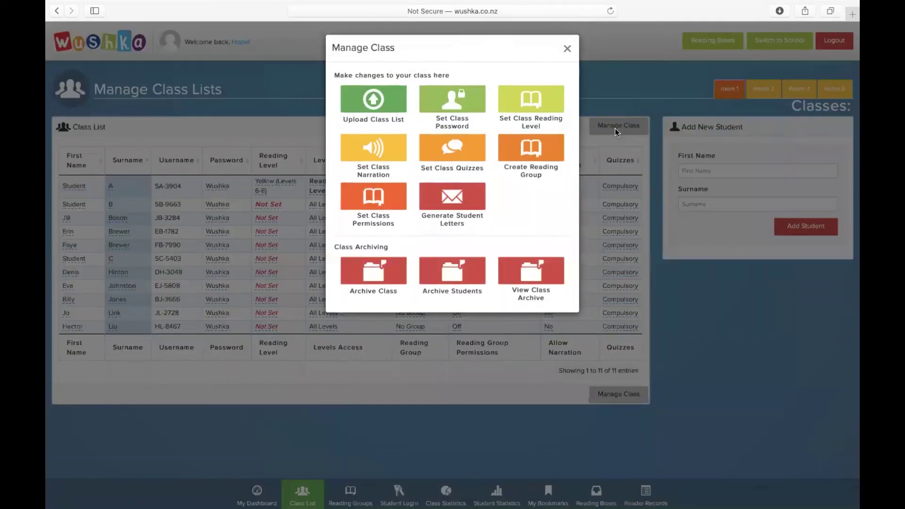
{"action": "left_click", "coordinate": [532, 161]}
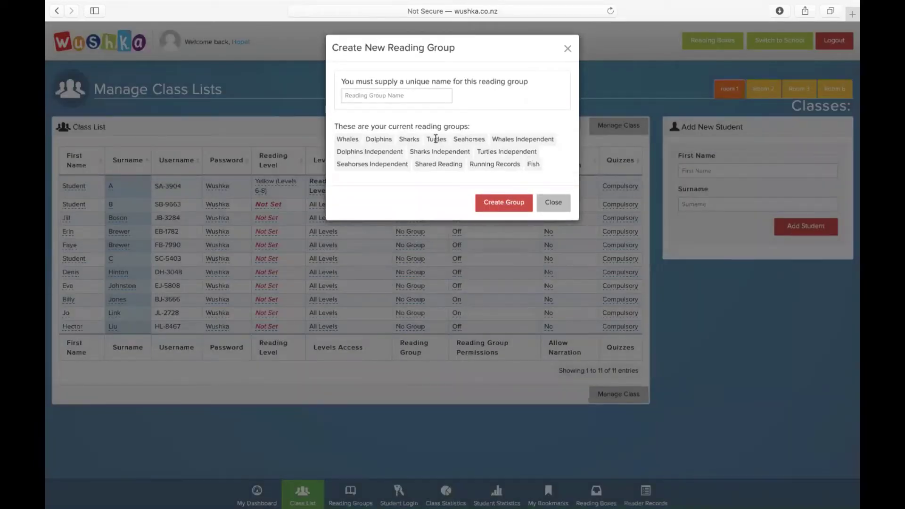
{"action": "left_click", "coordinate": [430, 98]}
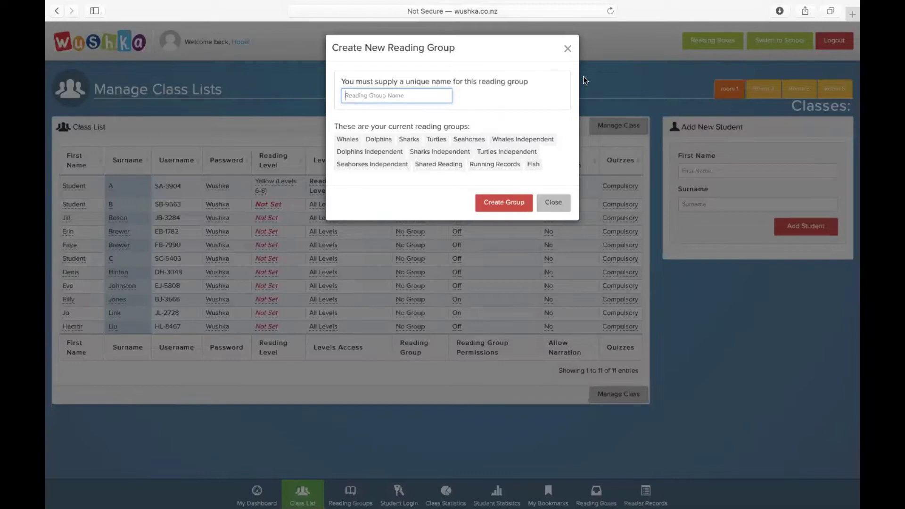
{"action": "type", "text": "Project Space"}
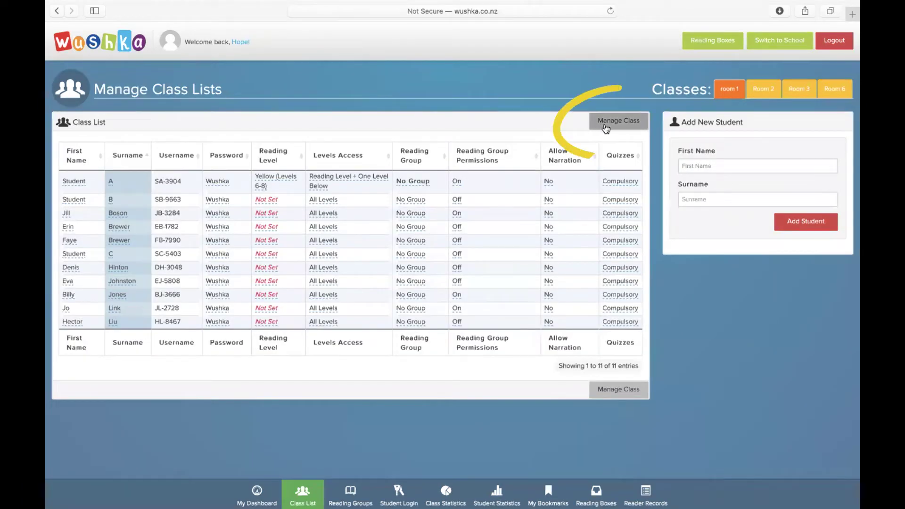
- Create a reading group named Dolphins from Manage Class
{"action": "left_click", "coordinate": [605, 124]}
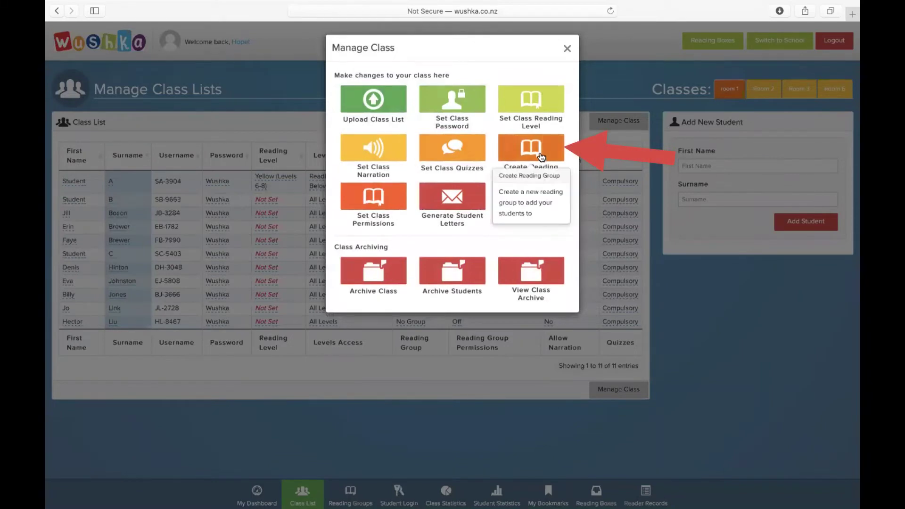
{"action": "left_click", "coordinate": [541, 157]}
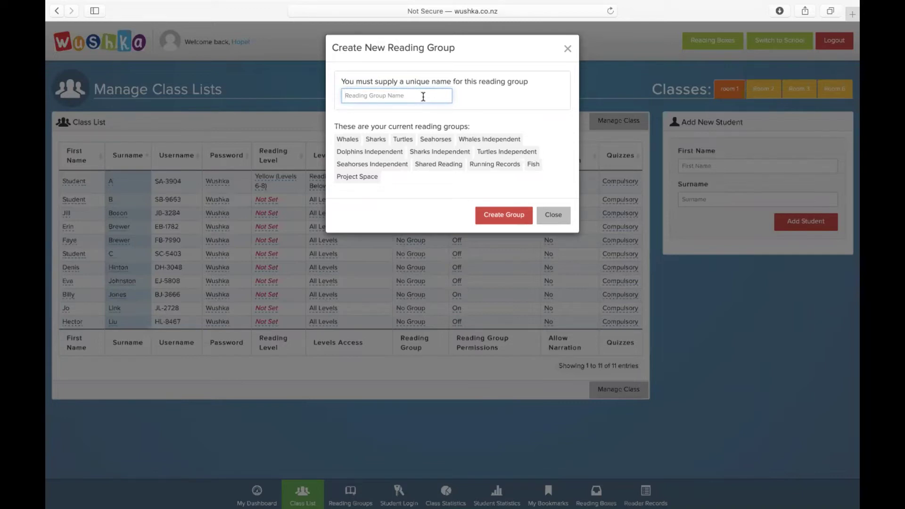
{"action": "type", "text": "Dolphins"}
{"action": "left_click", "coordinate": [490, 223]}
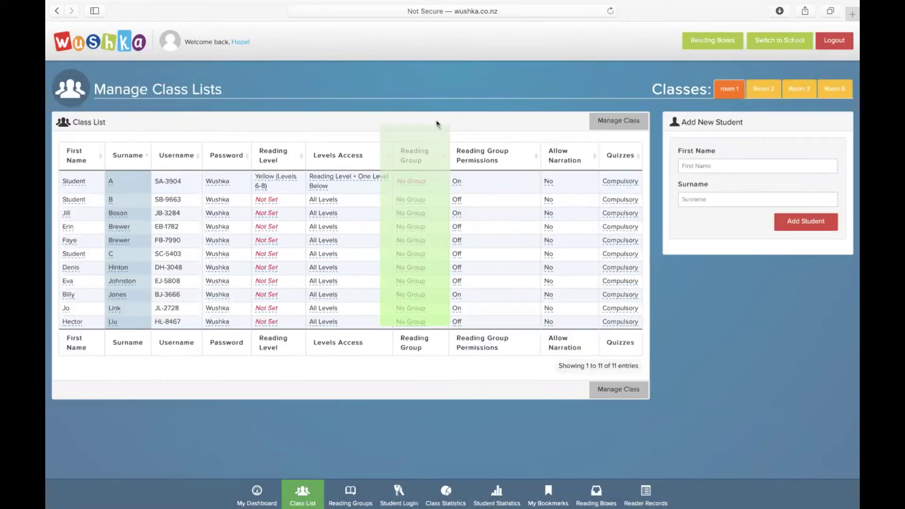
- Assign Student A to the Dolphins reading group and save
{"action": "left_click", "coordinate": [419, 185]}
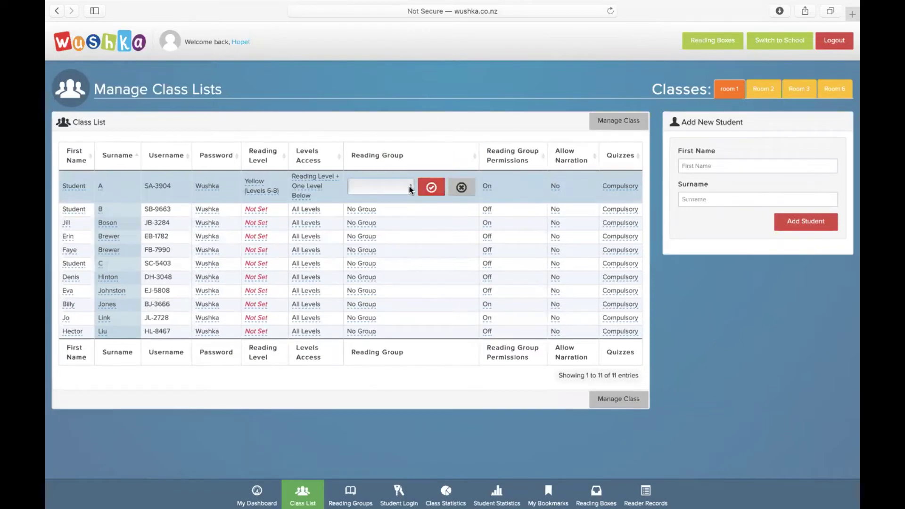
{"action": "left_click", "coordinate": [409, 186]}
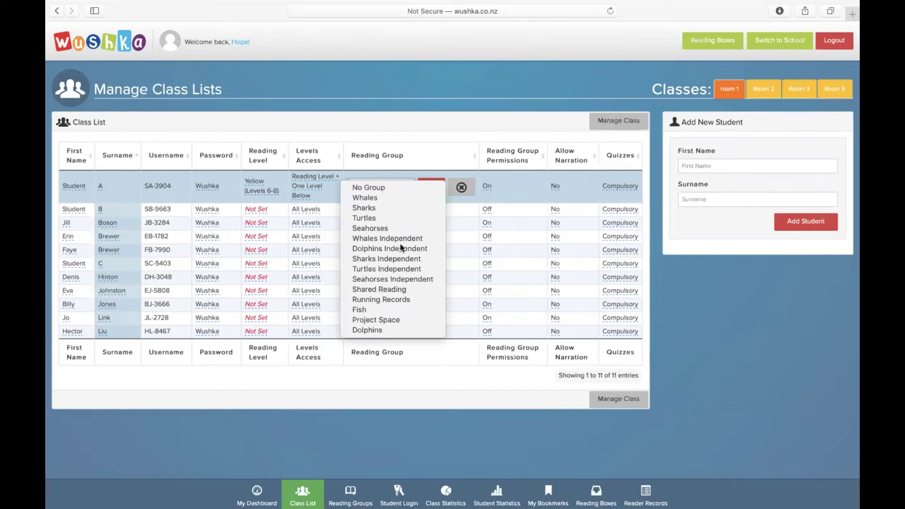
{"action": "left_click", "coordinate": [393, 329]}
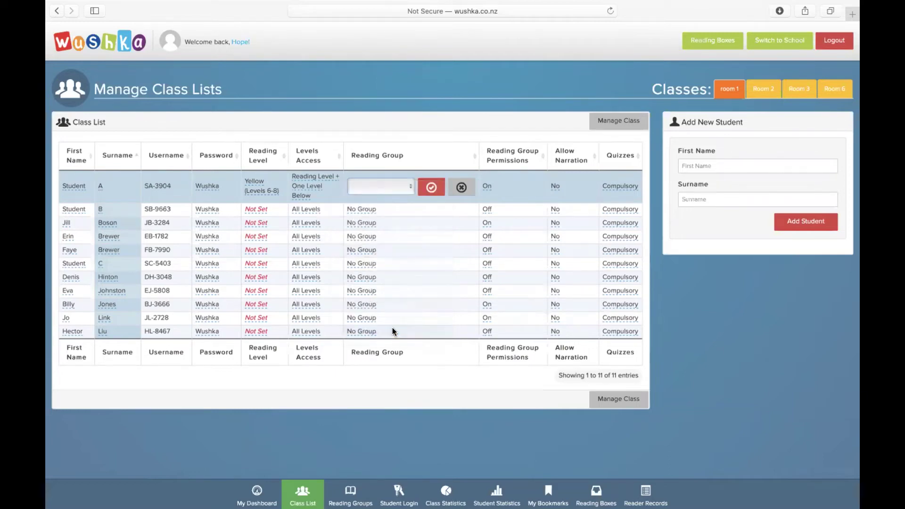
{"action": "left_click", "coordinate": [431, 188]}
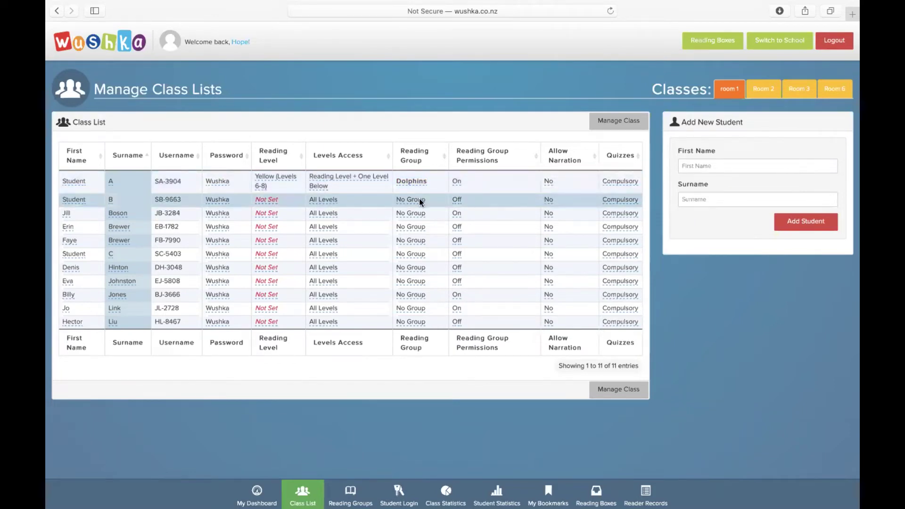
- Change Student B's reading group from No Group to Sharks and save
{"action": "left_click", "coordinate": [417, 199]}
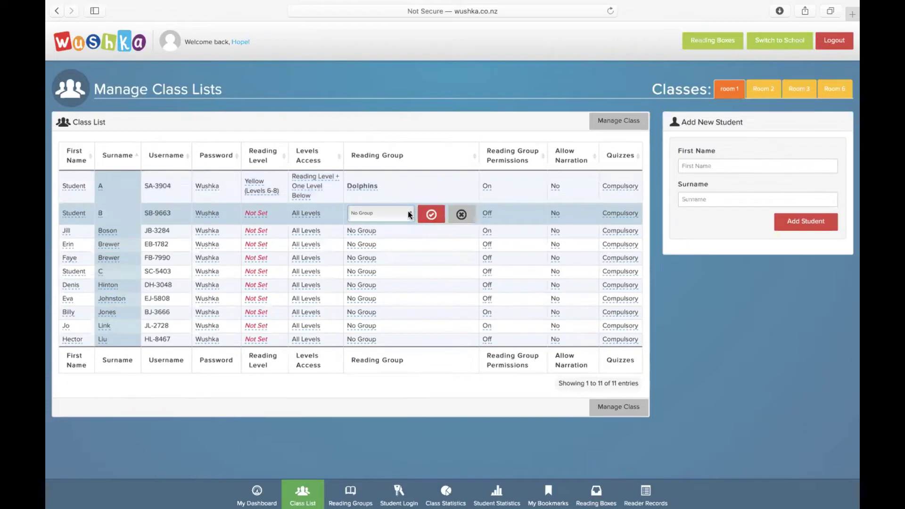
{"action": "left_click", "coordinate": [409, 211]}
{"action": "left_click", "coordinate": [406, 214]}
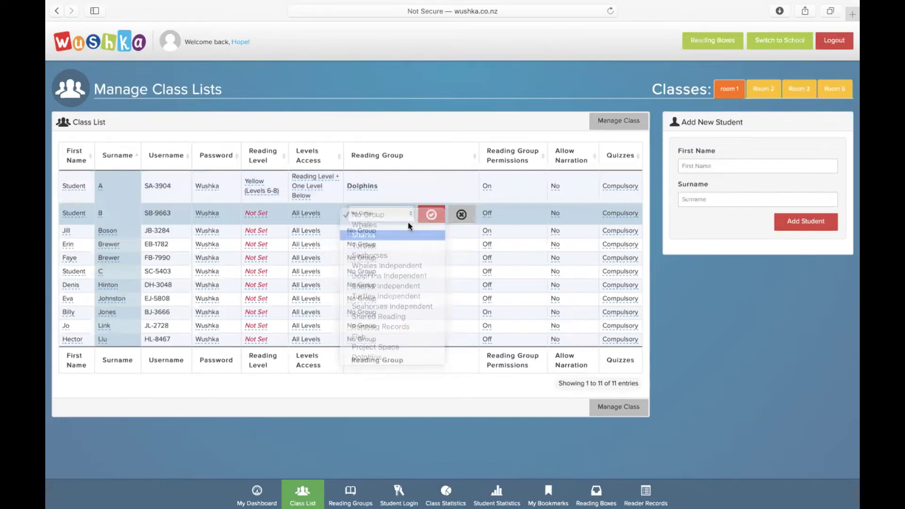
{"action": "left_click", "coordinate": [429, 216]}
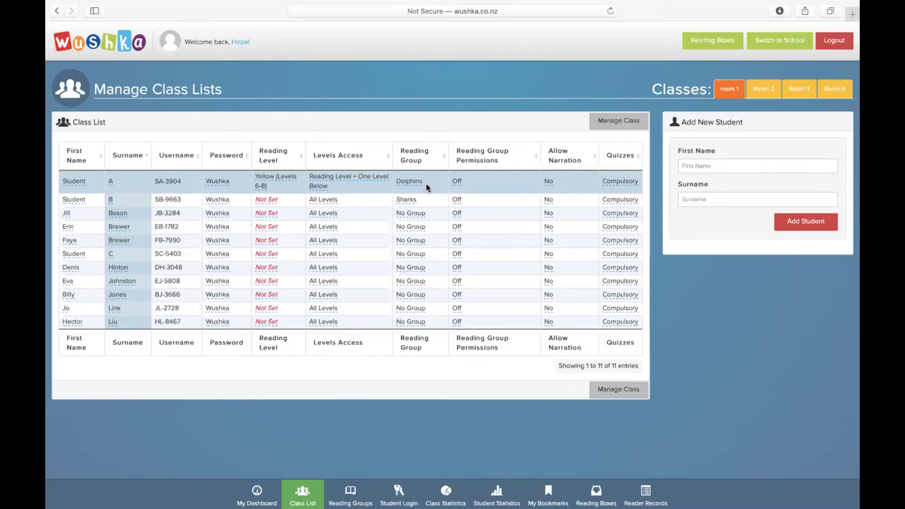
- Switch Student A's reading group permissions On and save
{"action": "left_click", "coordinate": [456, 181]}
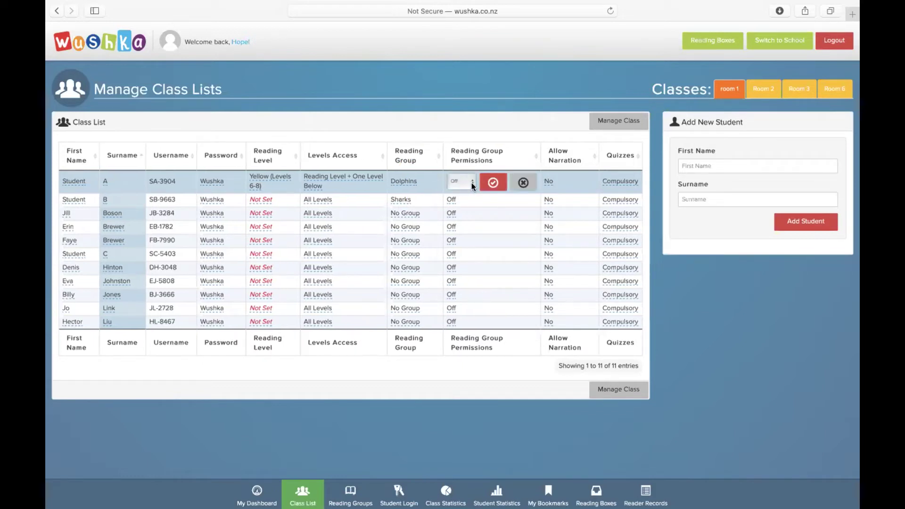
{"action": "left_click", "coordinate": [471, 183]}
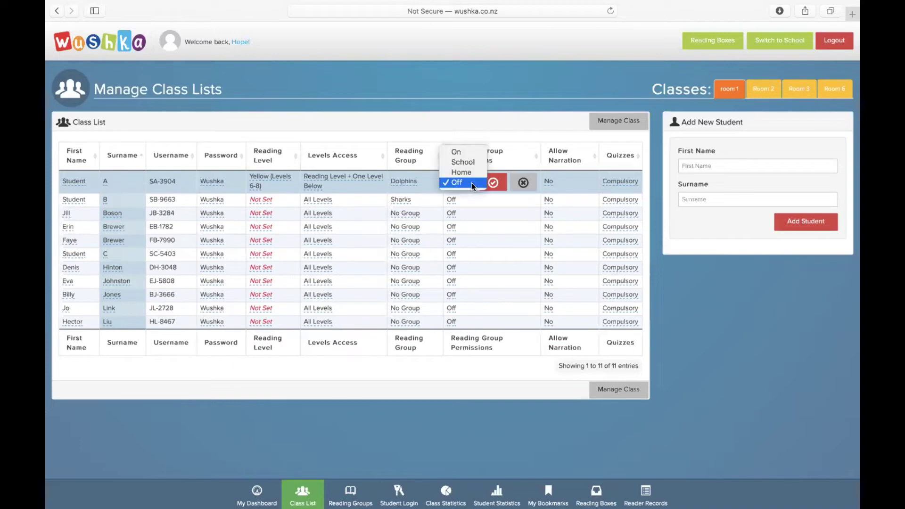
{"action": "left_click", "coordinate": [472, 152]}
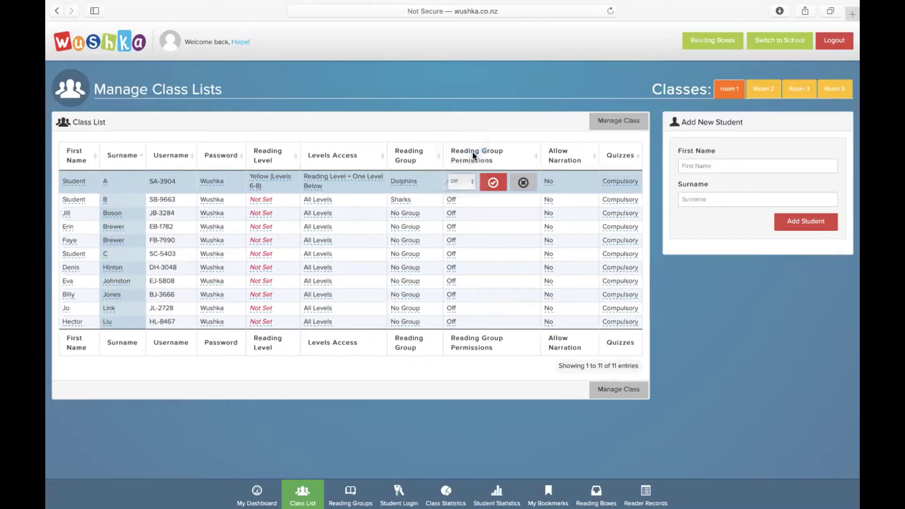
{"action": "left_click", "coordinate": [494, 183]}
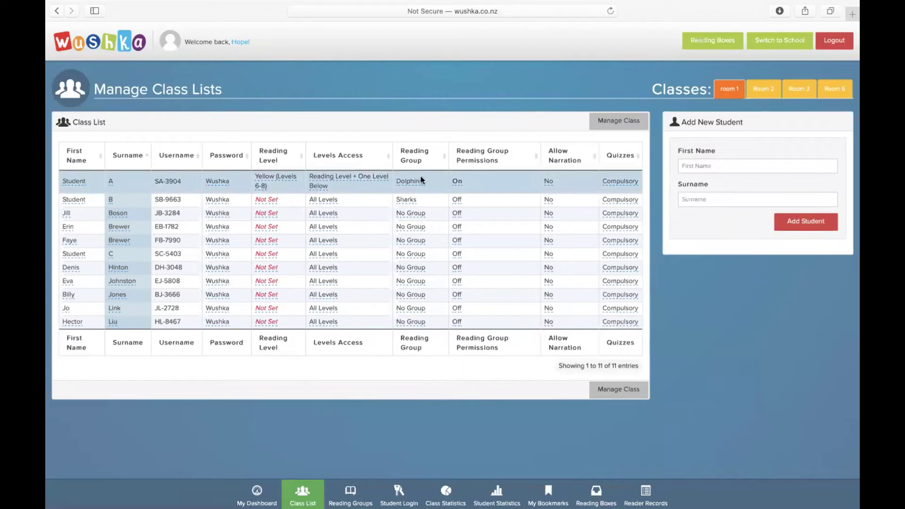
- Switch Student A's reading group permissions back to Off and save
{"action": "left_click", "coordinate": [457, 183]}
{"action": "left_click", "coordinate": [470, 182]}
{"action": "left_click", "coordinate": [464, 213]}
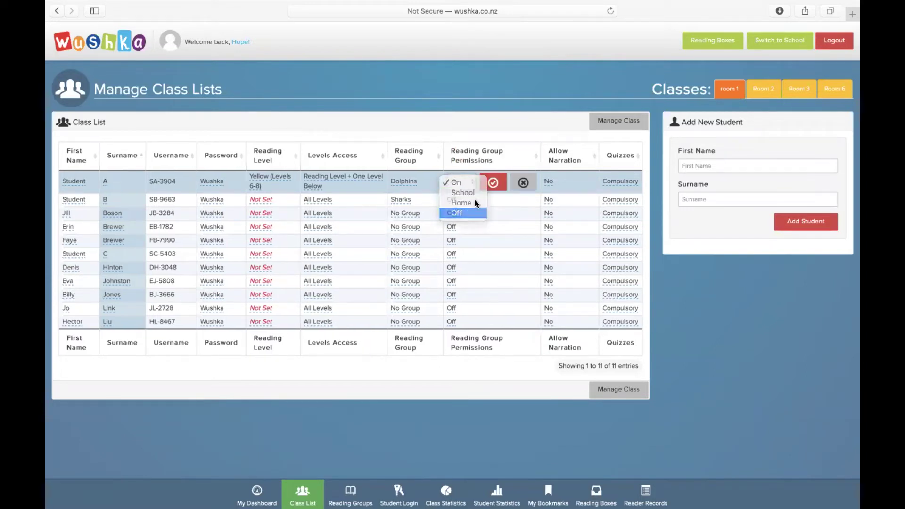
{"action": "left_click", "coordinate": [493, 183]}
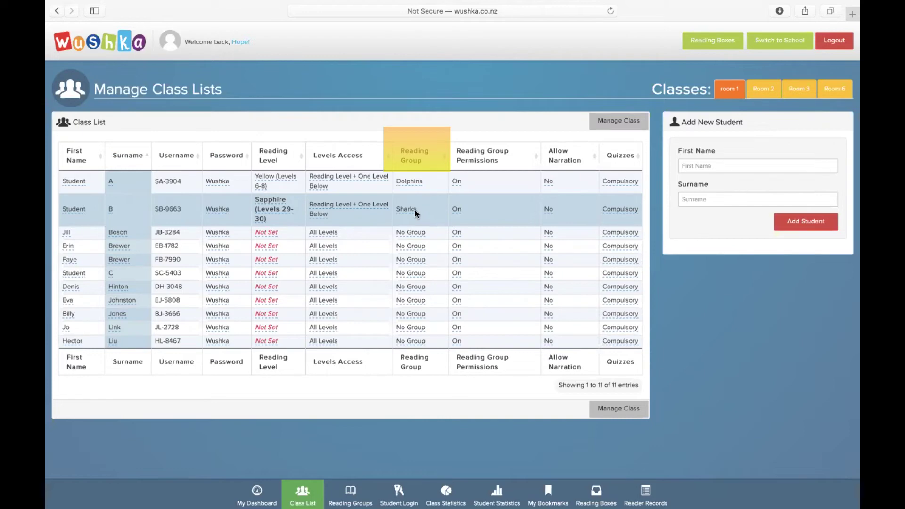
- Change Student B's reading group from Sharks to Project Space and save
{"action": "left_click", "coordinate": [414, 210]}
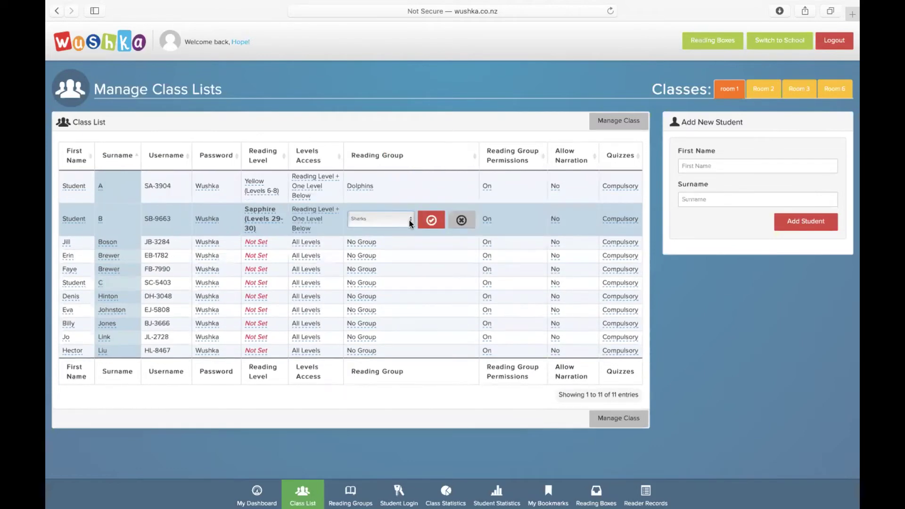
{"action": "left_click", "coordinate": [409, 220]}
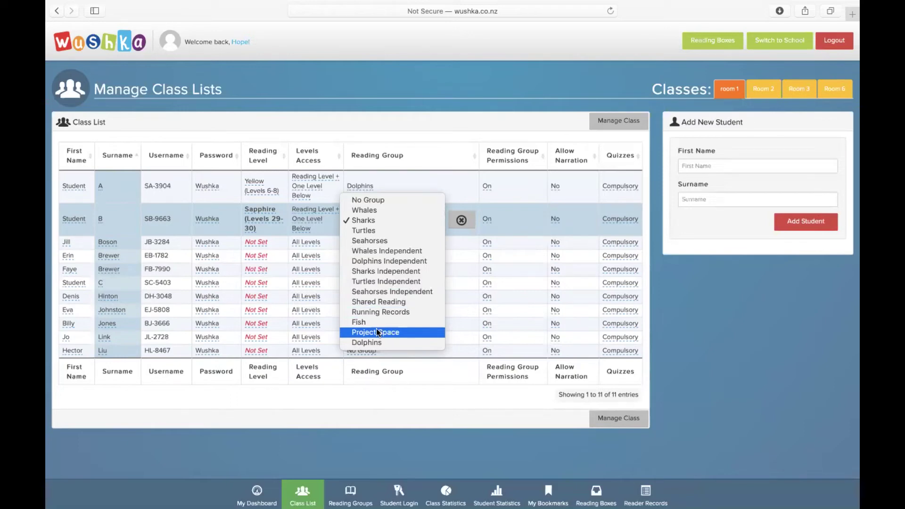
{"action": "left_click", "coordinate": [377, 332]}
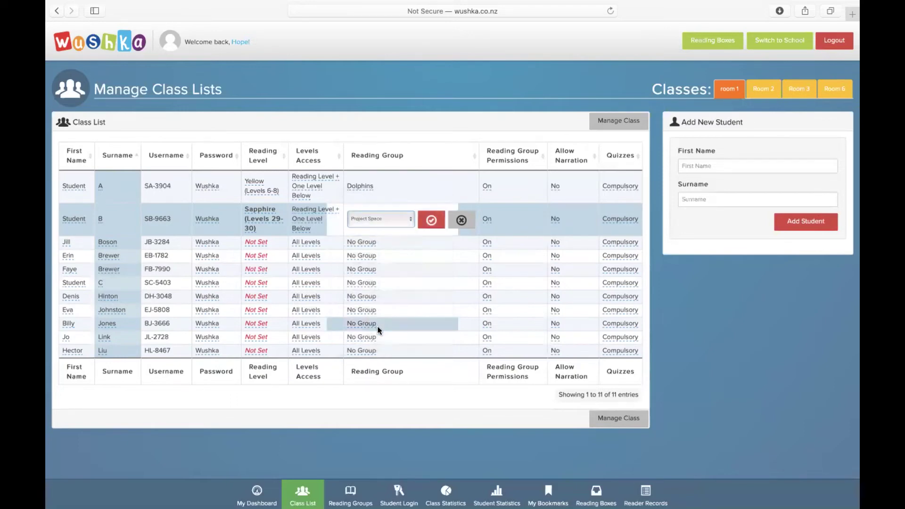
{"action": "left_click", "coordinate": [427, 224]}
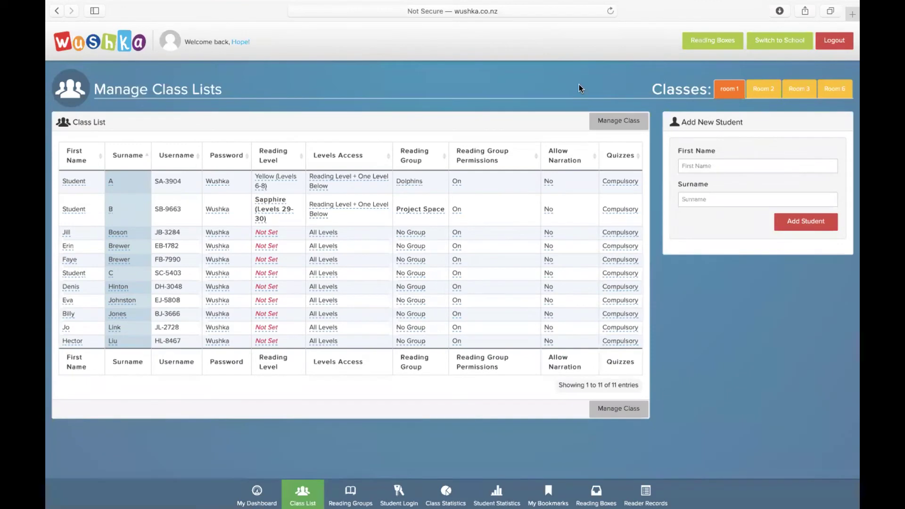
- Set Allow Narration to Yes for all eleven students through Manage Class's Set Class Narration
{"action": "left_click", "coordinate": [606, 124]}
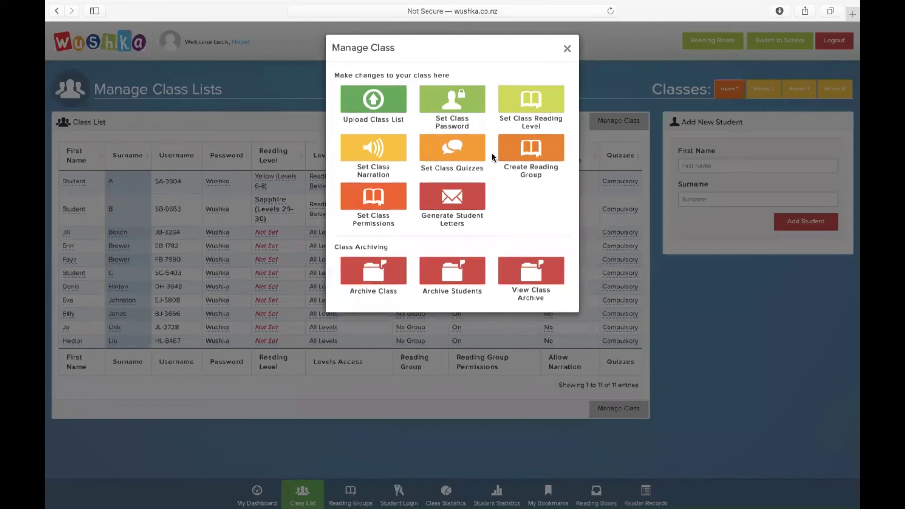
{"action": "left_click", "coordinate": [382, 153]}
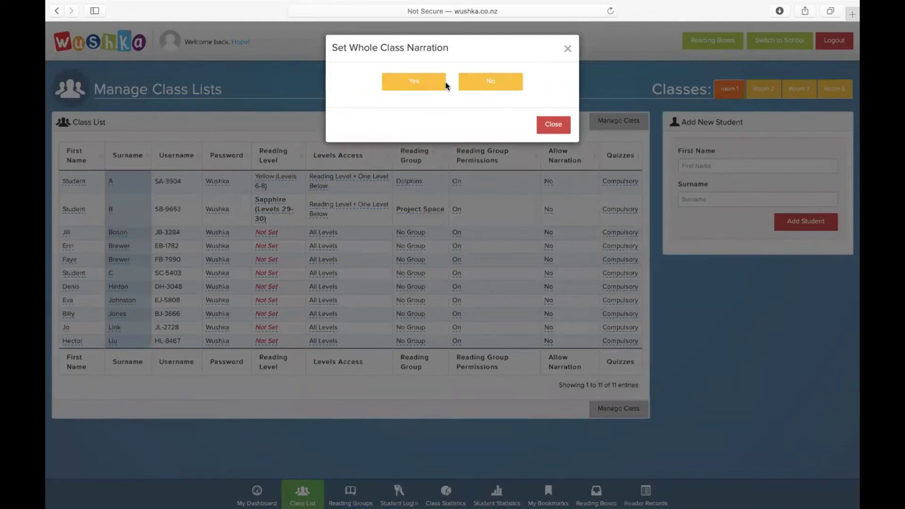
{"action": "left_click", "coordinate": [413, 83]}
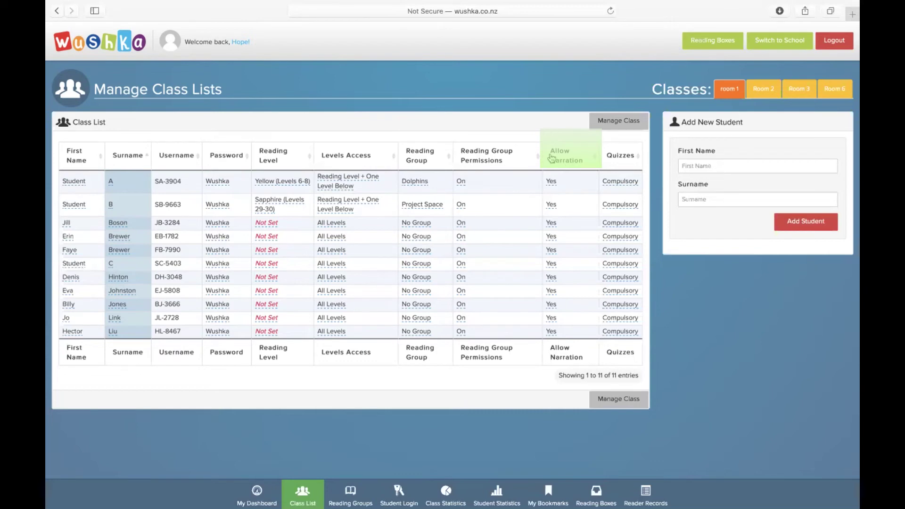
- Change Student A's Allow Narration from Yes to No and save it
{"action": "left_click", "coordinate": [551, 182]}
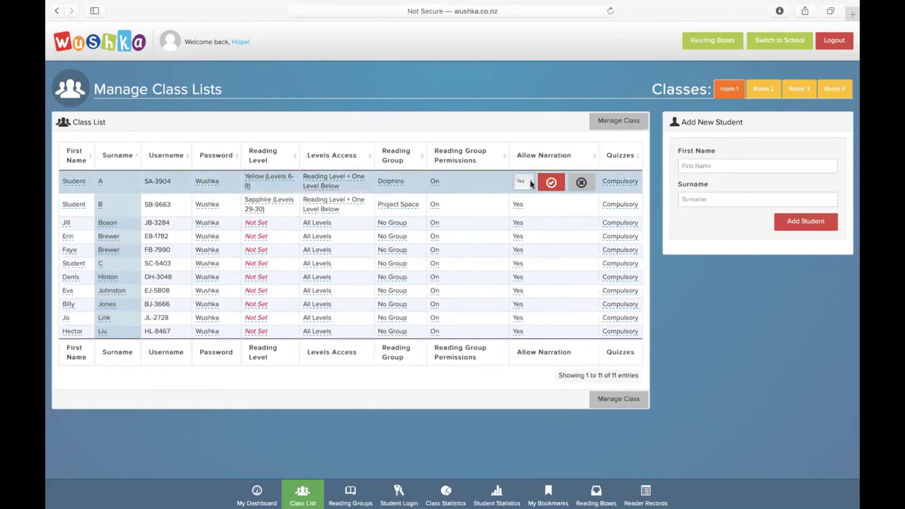
{"action": "left_click", "coordinate": [532, 184]}
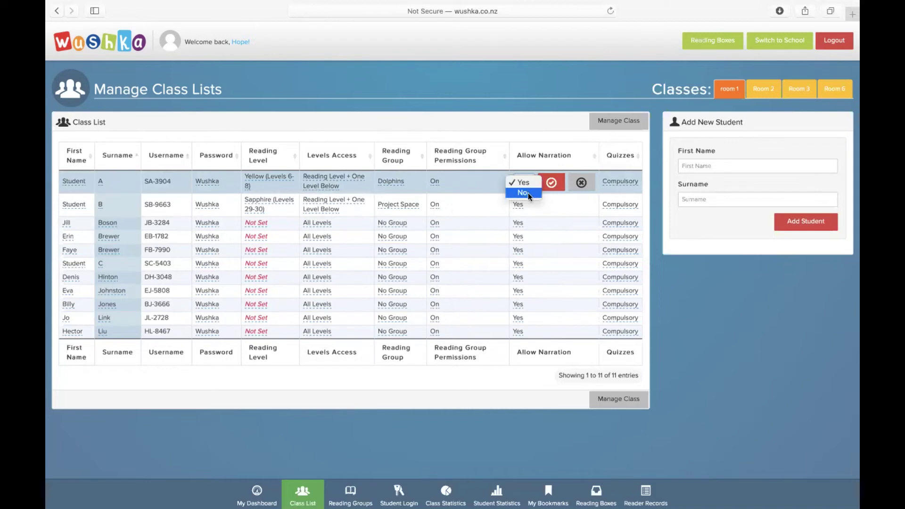
{"action": "left_click", "coordinate": [528, 193]}
{"action": "left_click", "coordinate": [552, 186]}
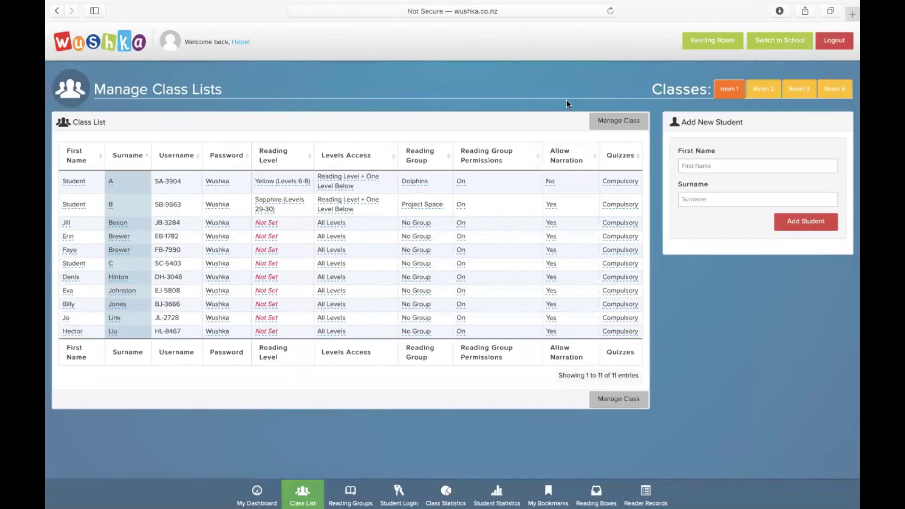
- Bring up the Set Class Quizzes options from Manage Class
{"action": "left_click", "coordinate": [603, 123]}
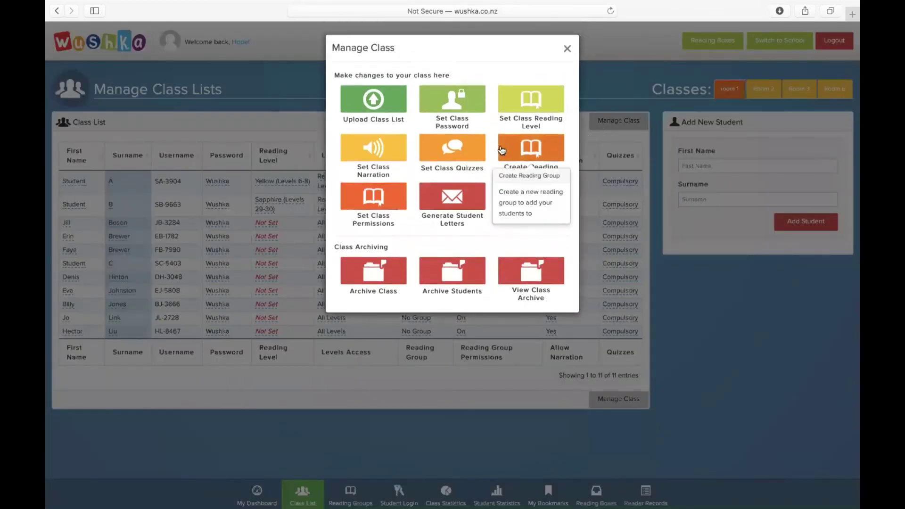
{"action": "left_click", "coordinate": [450, 168]}
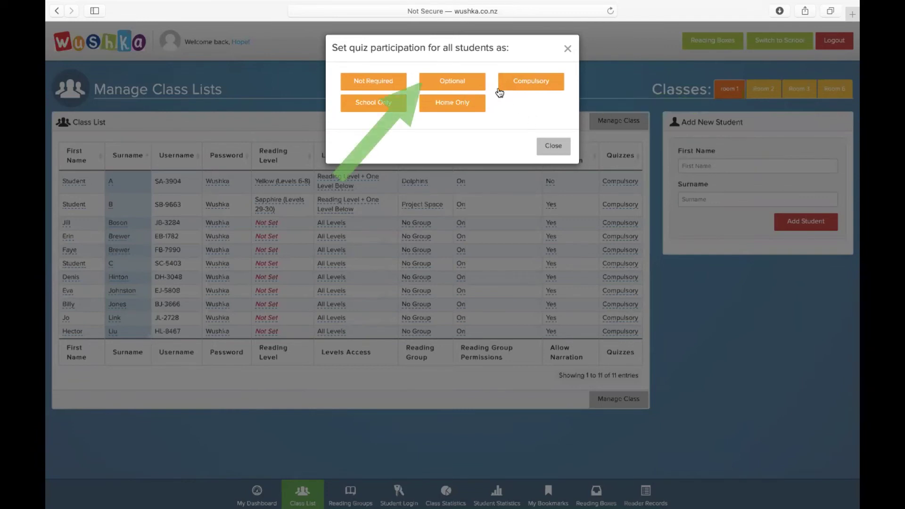
- Close the quiz participation dialog unchanged, keeping every student's quizzes Compulsory
{"action": "left_click", "coordinate": [527, 84]}
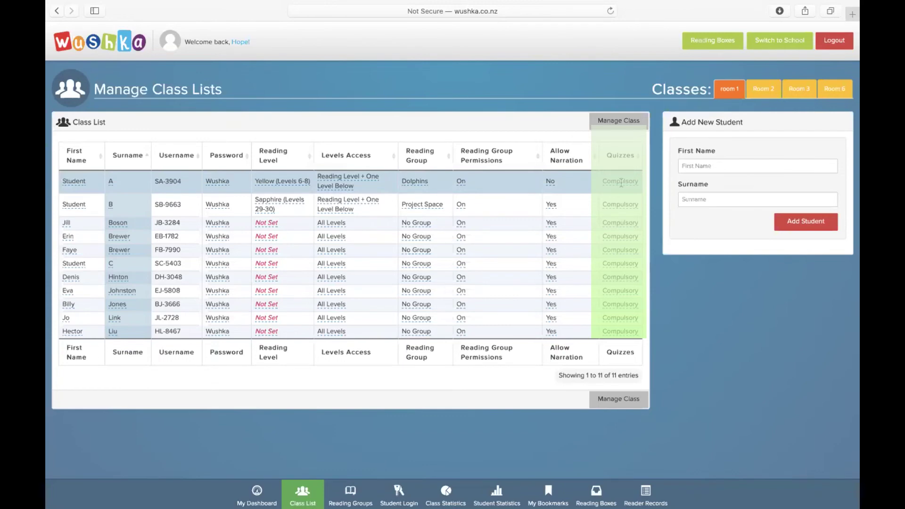
{"action": "left_click", "coordinate": [620, 182]}
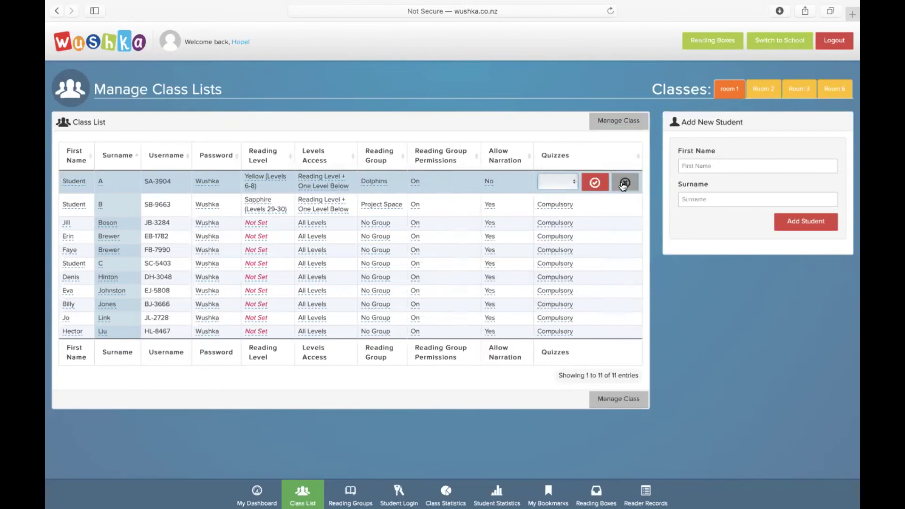
{"action": "left_click", "coordinate": [573, 186]}
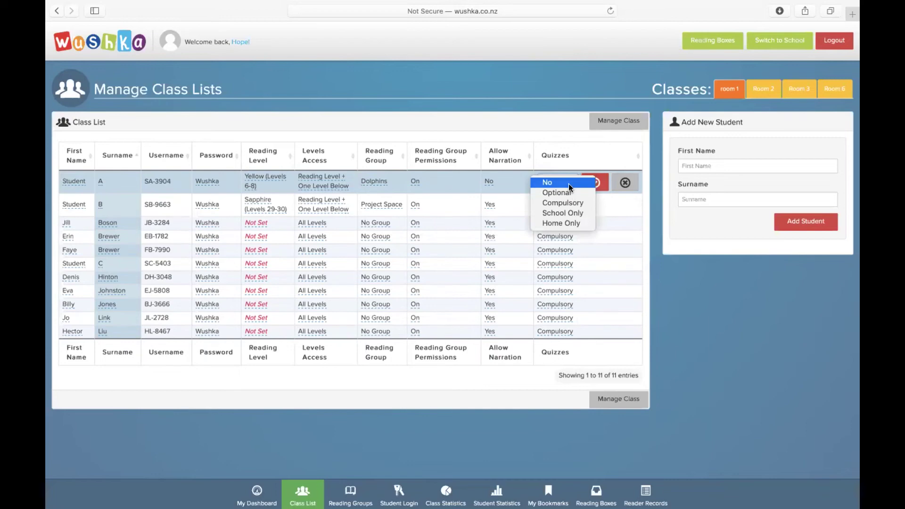
{"action": "left_click", "coordinate": [569, 184]}
{"action": "left_click", "coordinate": [595, 182]}
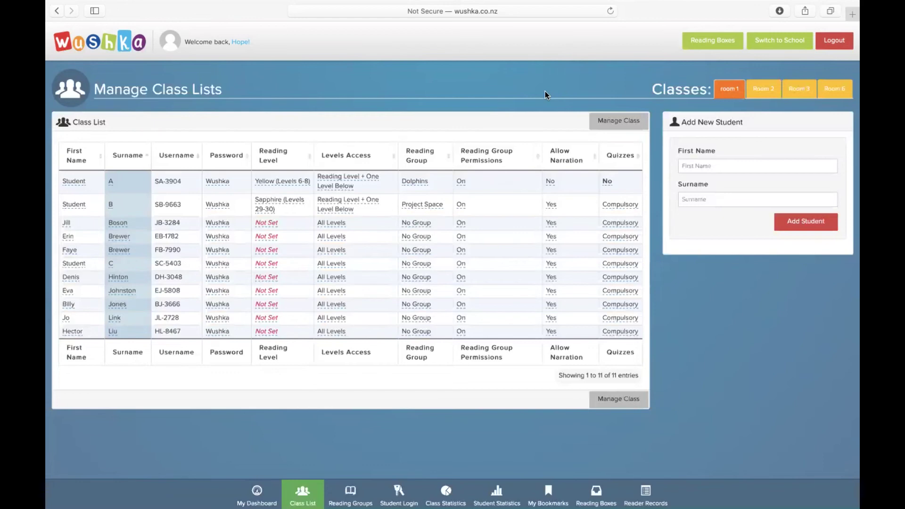
{"action": "left_click", "coordinate": [607, 181]}
{"action": "left_click", "coordinate": [556, 182]}
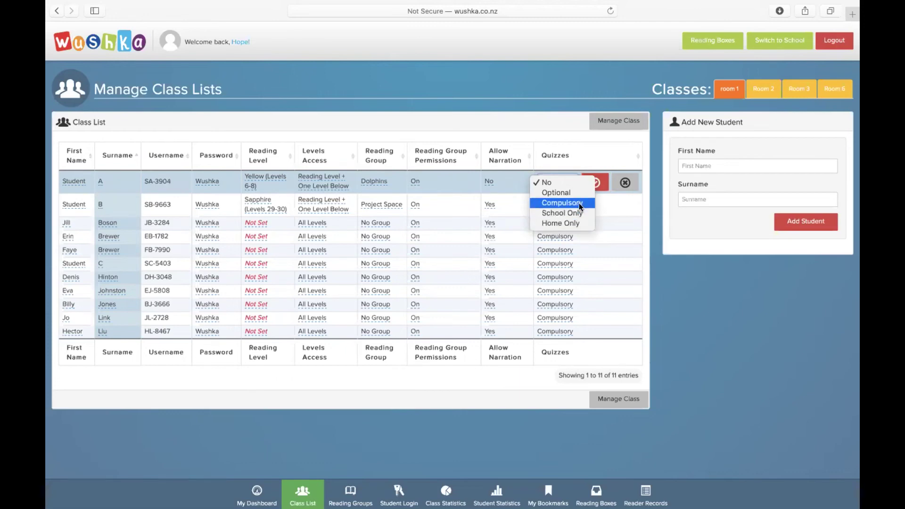
{"action": "left_click", "coordinate": [579, 202]}
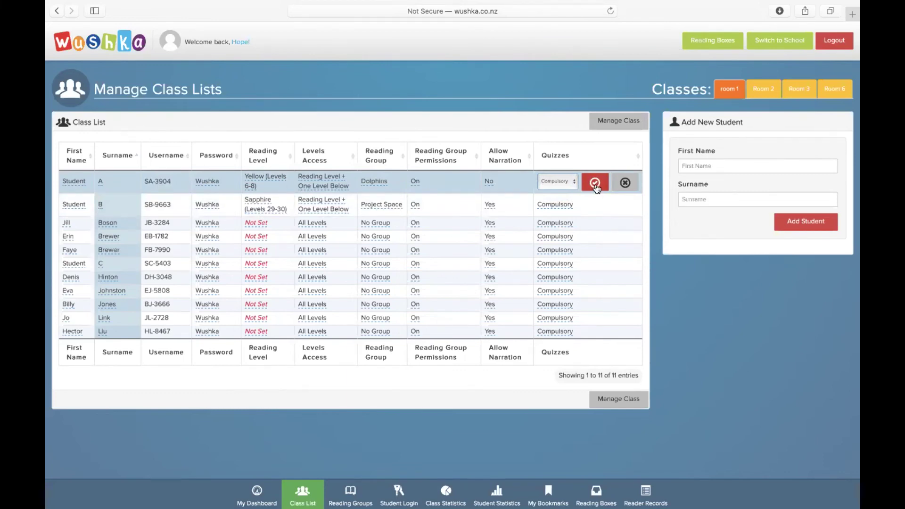
{"action": "left_click", "coordinate": [595, 185]}
{"action": "left_click", "coordinate": [686, 162]}
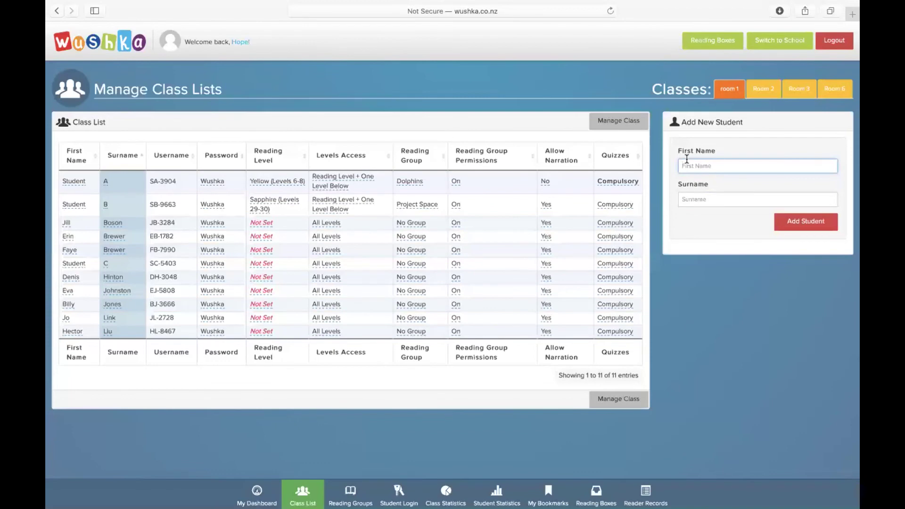
- Add a student with first name 'Student' and surname 'F', then open Manage Class
{"action": "type", "text": "Student"}
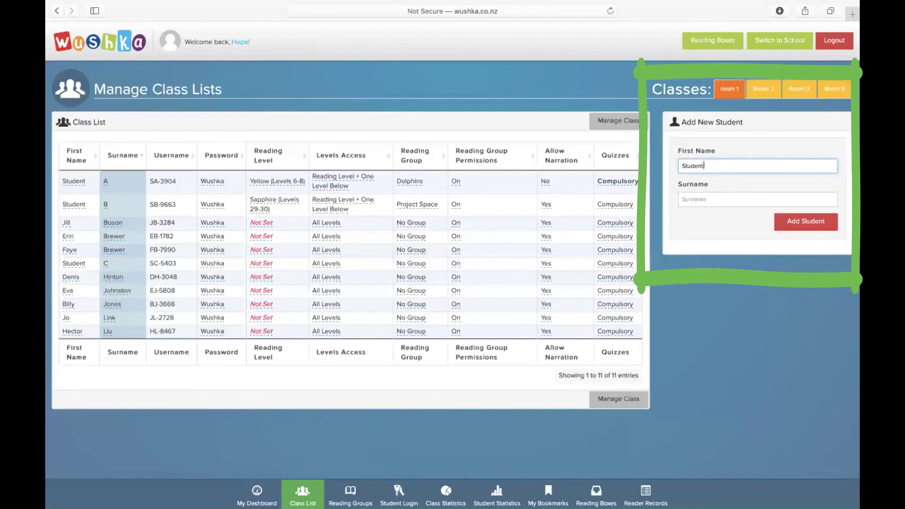
{"action": "left_click", "coordinate": [700, 195]}
{"action": "type", "text": "F"}
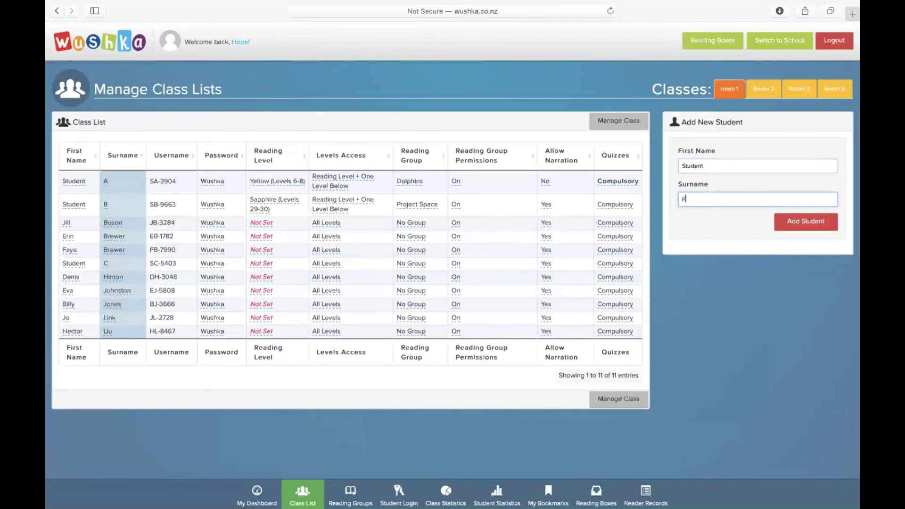
{"action": "left_click", "coordinate": [790, 220]}
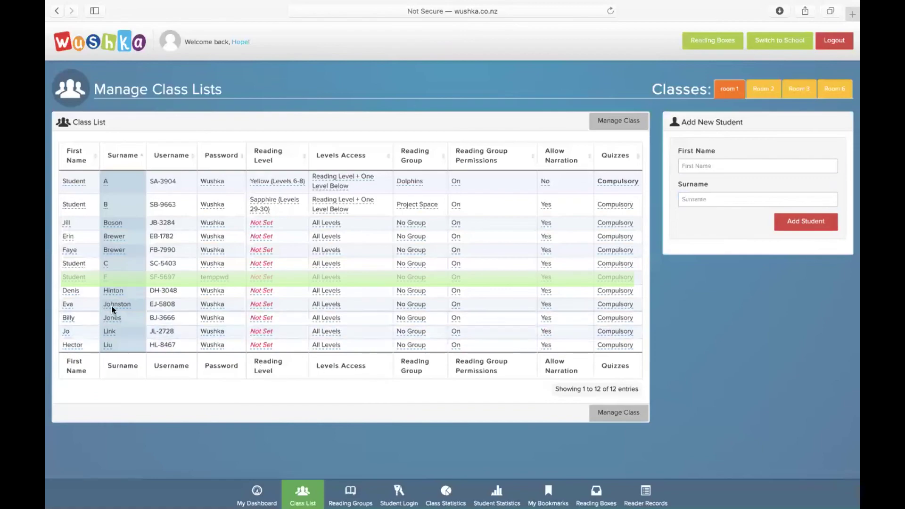
{"action": "left_click", "coordinate": [618, 412]}
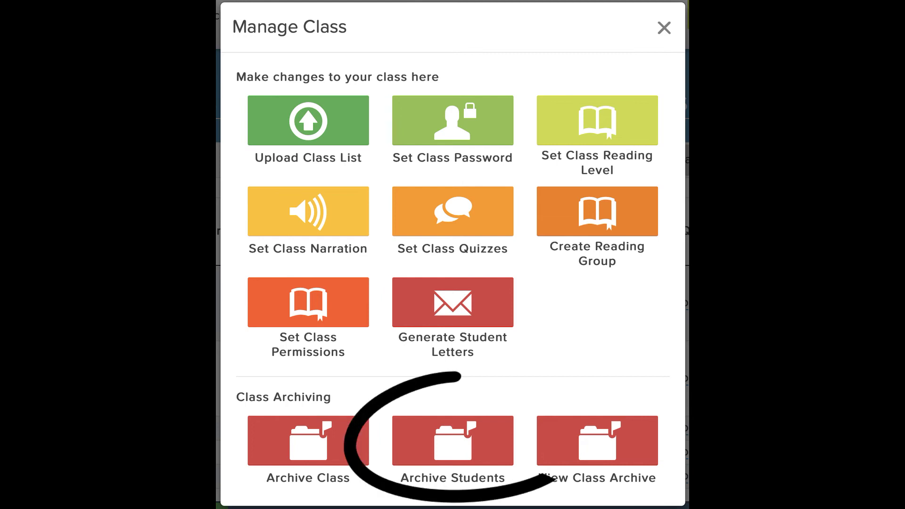
{"action": "left_click", "coordinate": [452, 441]}
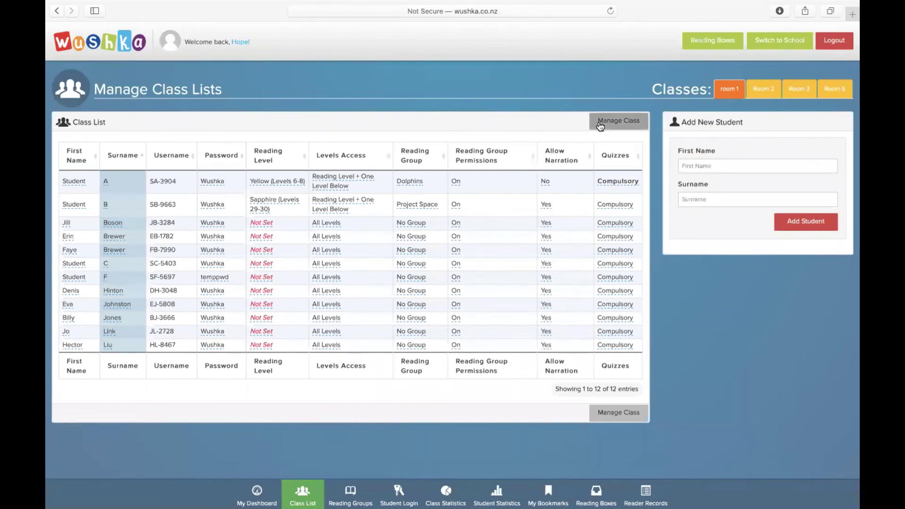
{"action": "left_click", "coordinate": [600, 125]}
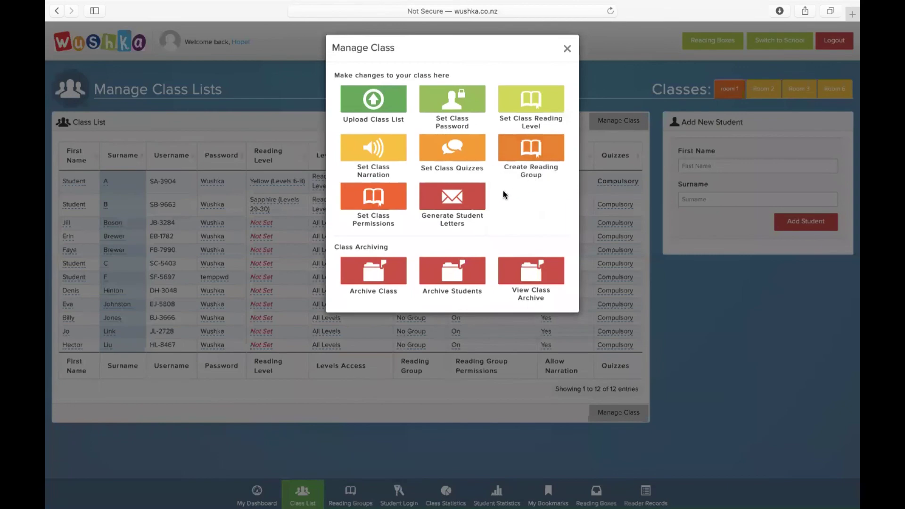
- Generate the Student User Login Details PDF and screenshot a student's login card
{"action": "left_click", "coordinate": [453, 206]}
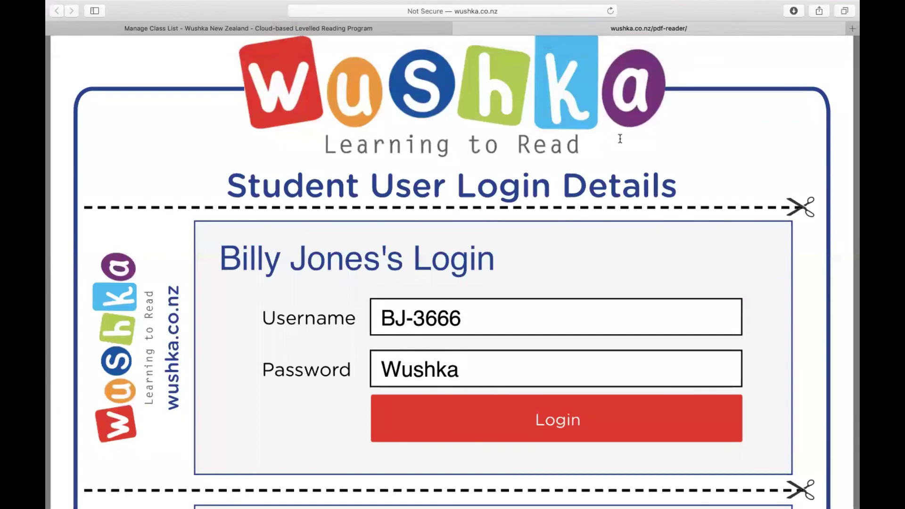
{"action": "key", "text": "super+shift+4"}
{"action": "left_click_drag", "start_coordinate": [178, 214], "coordinate": [811, 495]}
{"action": "left_click", "coordinate": [801, 446]}
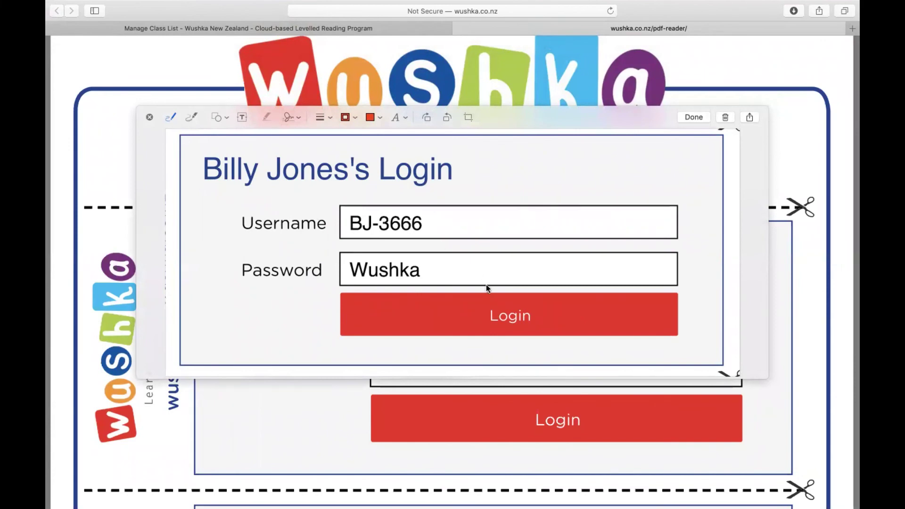
{"action": "key", "text": "Escape"}
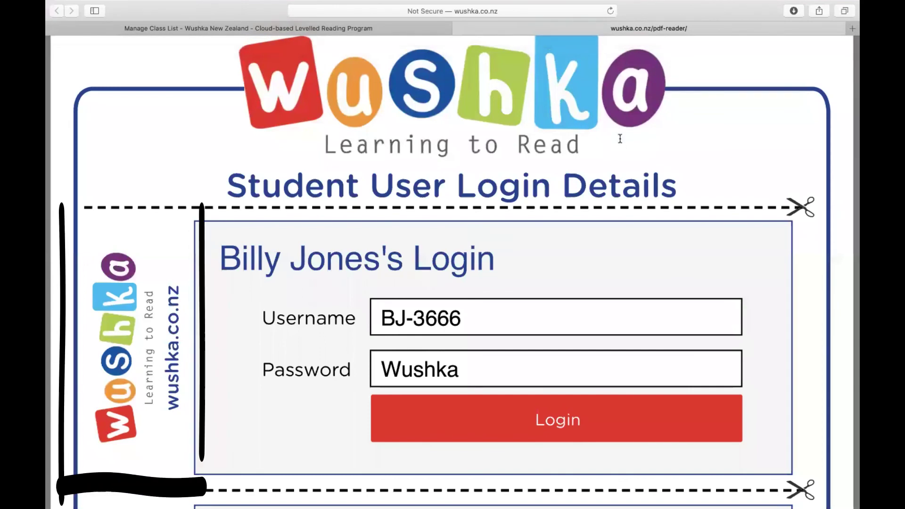
- Take a second screenshot of the first student's login card
{"action": "key", "text": "super+shift+4"}
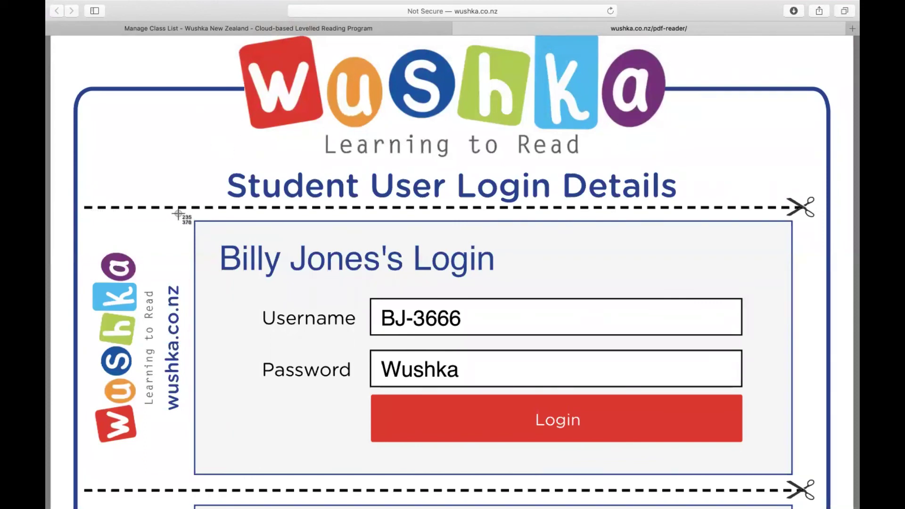
{"action": "left_click_drag", "start_coordinate": [178, 215], "coordinate": [810, 495]}
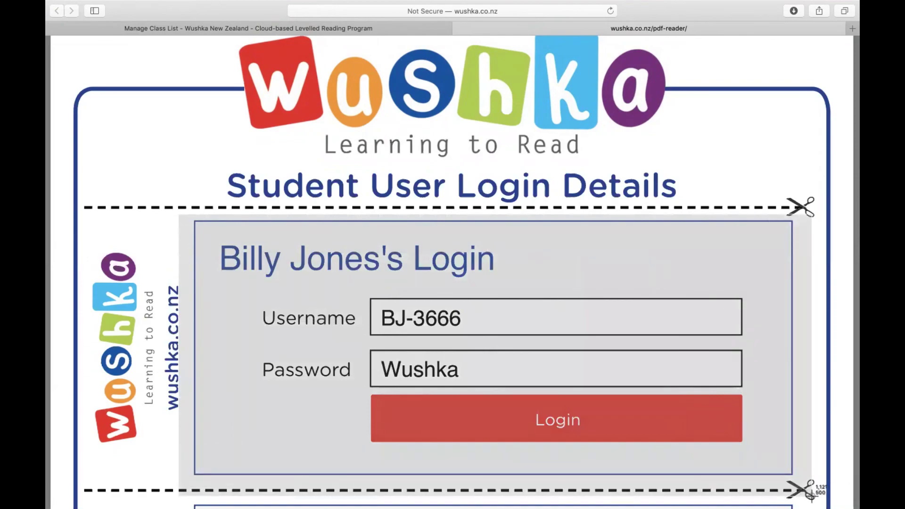
{"action": "left_click_drag", "start_coordinate": [810, 494], "coordinate": [810, 493]}
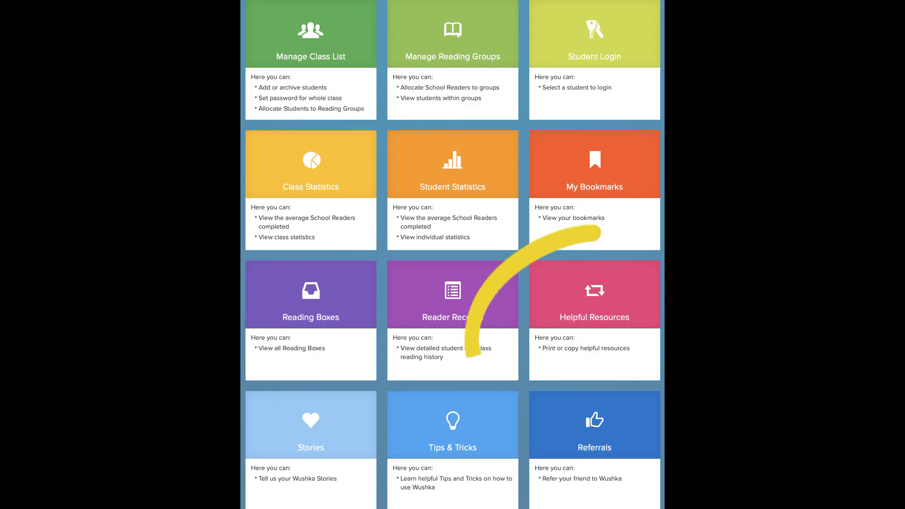